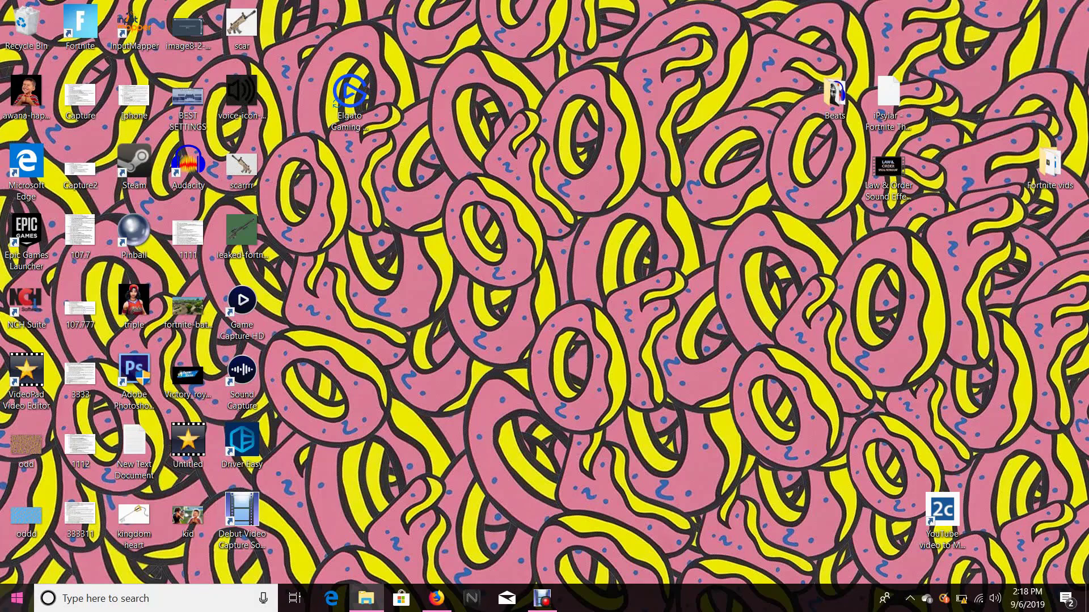
Open Settings' Bluetooth & other devices page, locate Game Capture HD60 under Other devices, then minimize
{"action": "left_click", "coordinate": [17, 598]}
{"action": "left_click", "coordinate": [17, 533]}
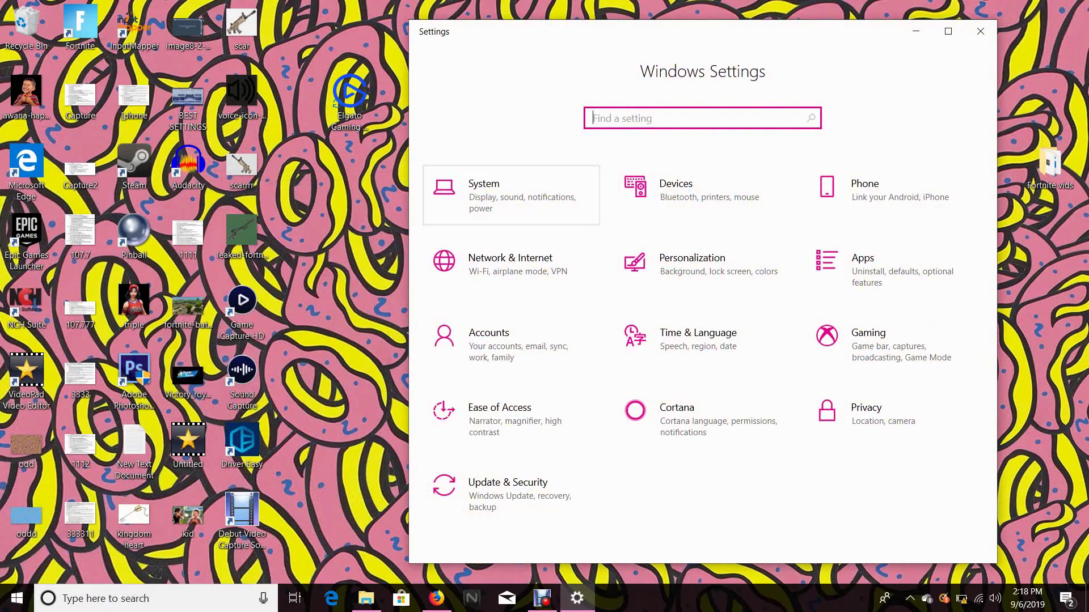
{"action": "left_click_drag", "start_coordinate": [687, 37], "coordinate": [528, 35]}
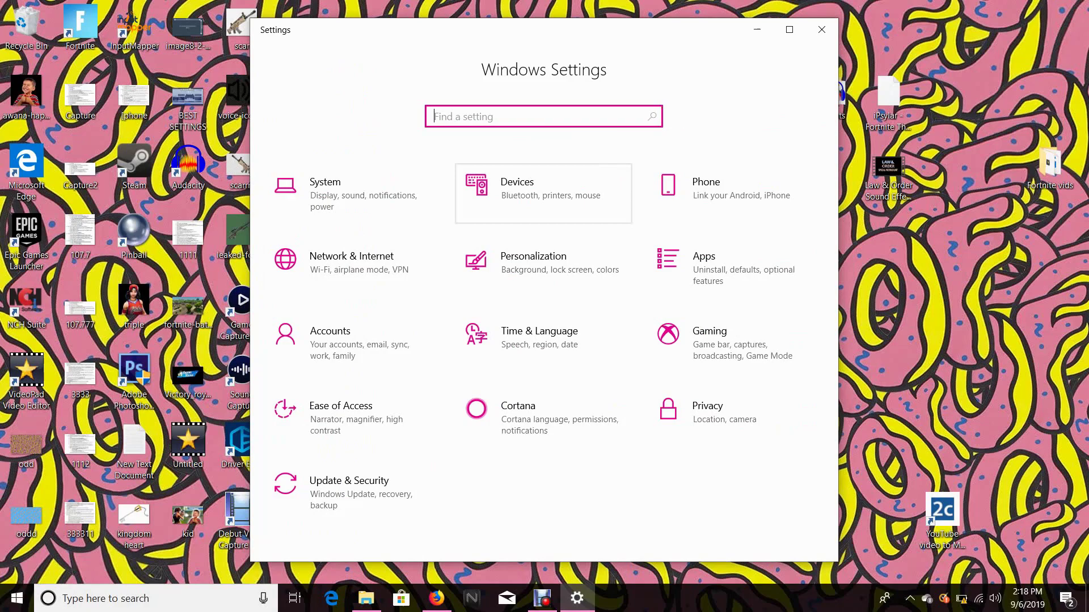
{"action": "left_click", "coordinate": [543, 193]}
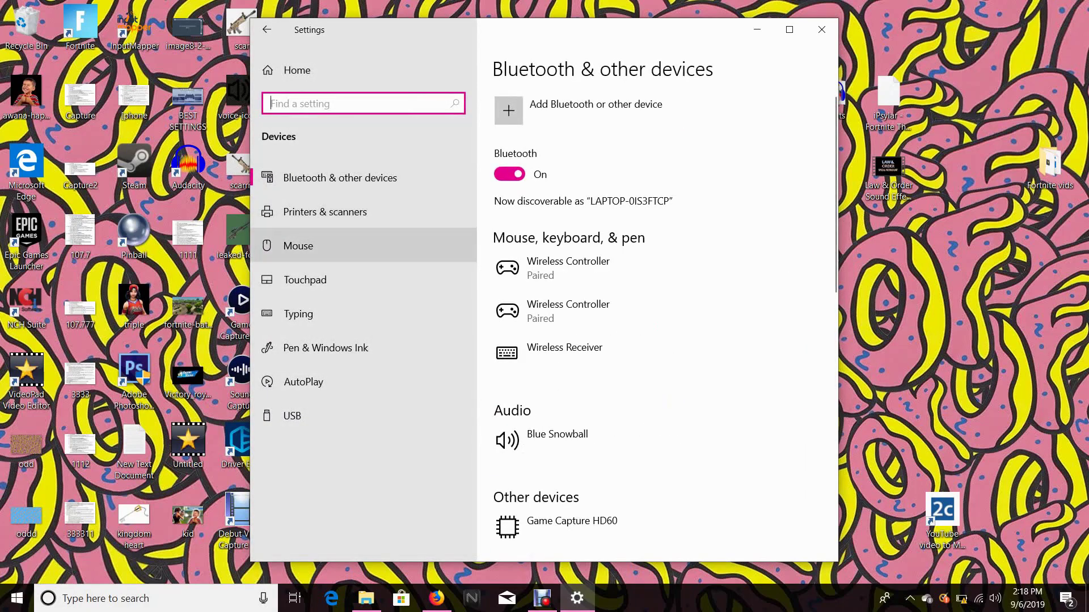
{"action": "left_click", "coordinate": [788, 29]}
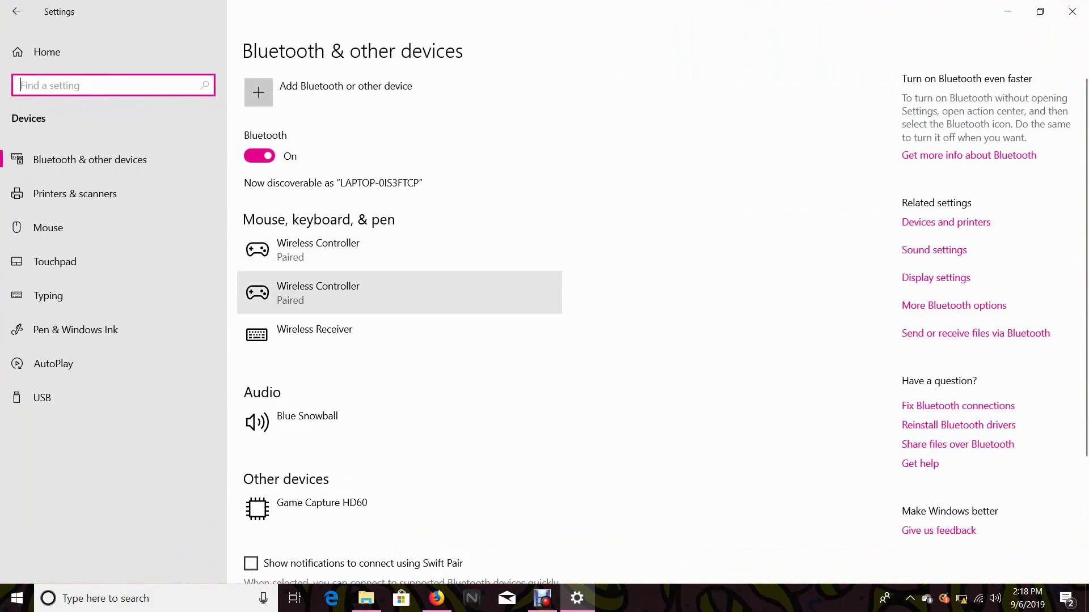
{"action": "scroll", "coordinate": [397, 340], "scroll_direction": "down", "scroll_amount": 2}
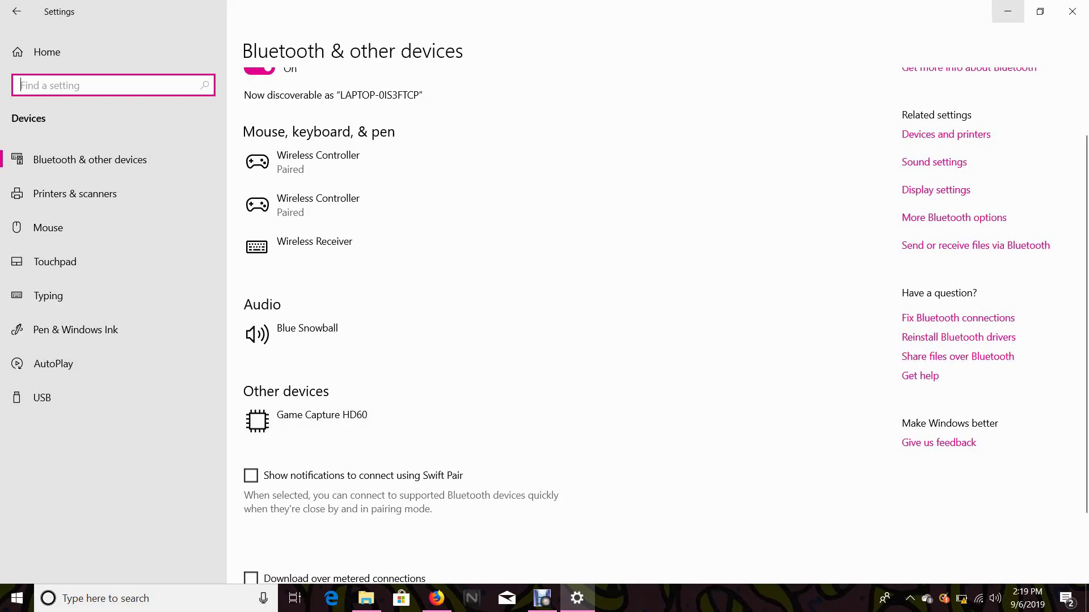
{"action": "left_click", "coordinate": [1008, 11]}
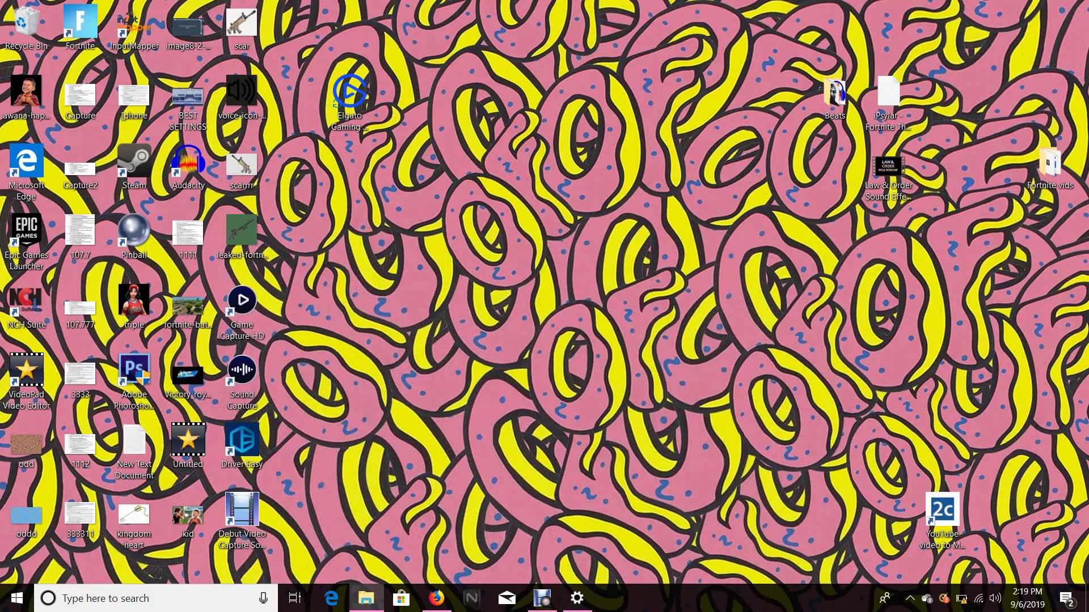
Open the Elgato Gaming Hardware Drivers help page from its desktop shortcut in maximized Edge
{"action": "left_click", "coordinate": [349, 94]}
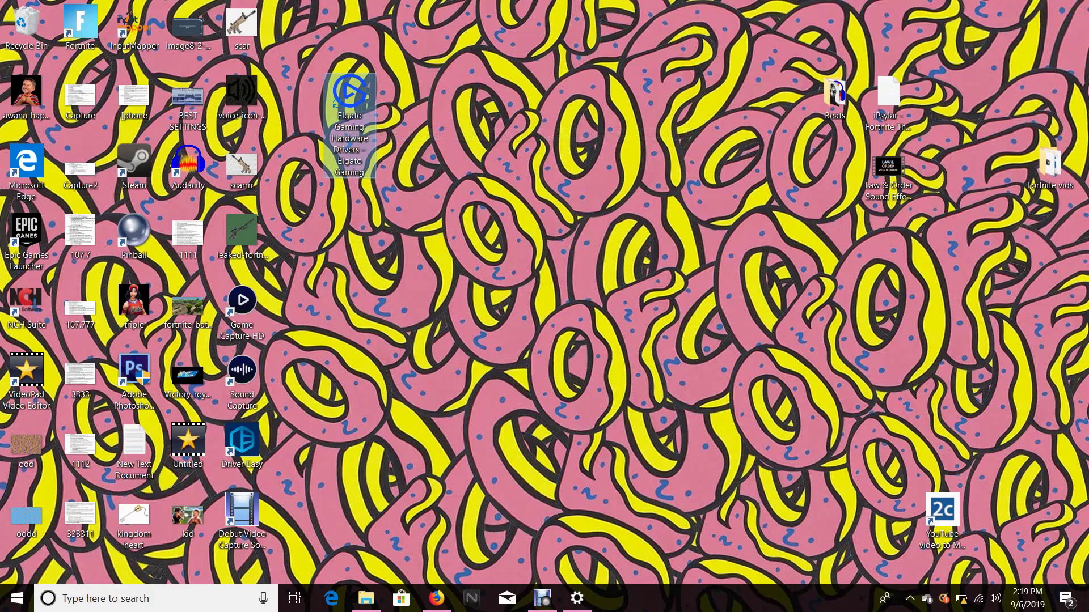
{"action": "left_click_drag", "start_coordinate": [349, 93], "coordinate": [349, 163]}
{"action": "double_click", "coordinate": [349, 164]}
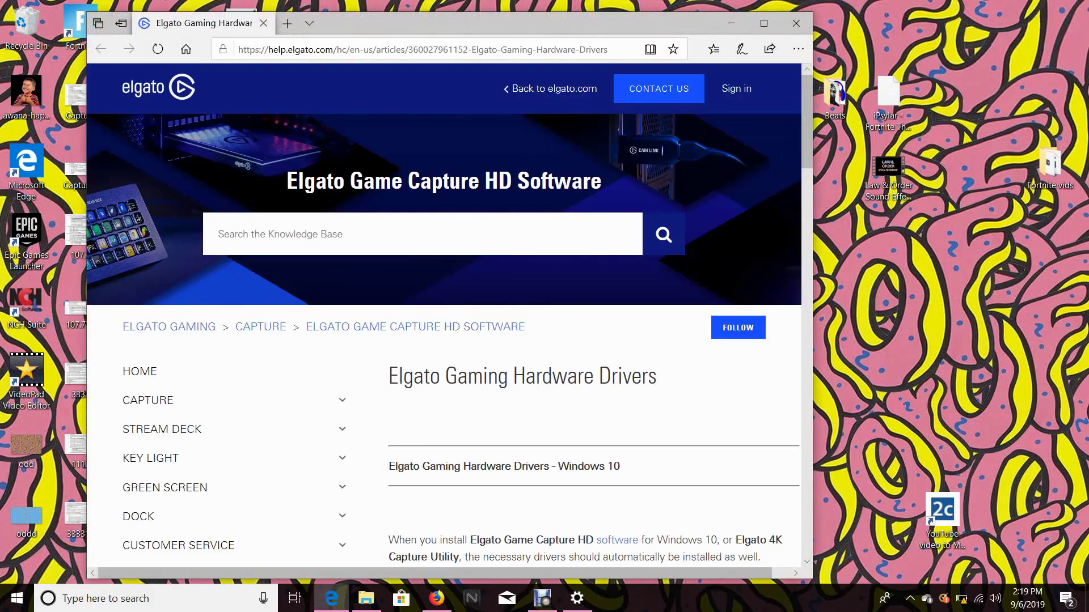
{"action": "left_click", "coordinate": [422, 50]}
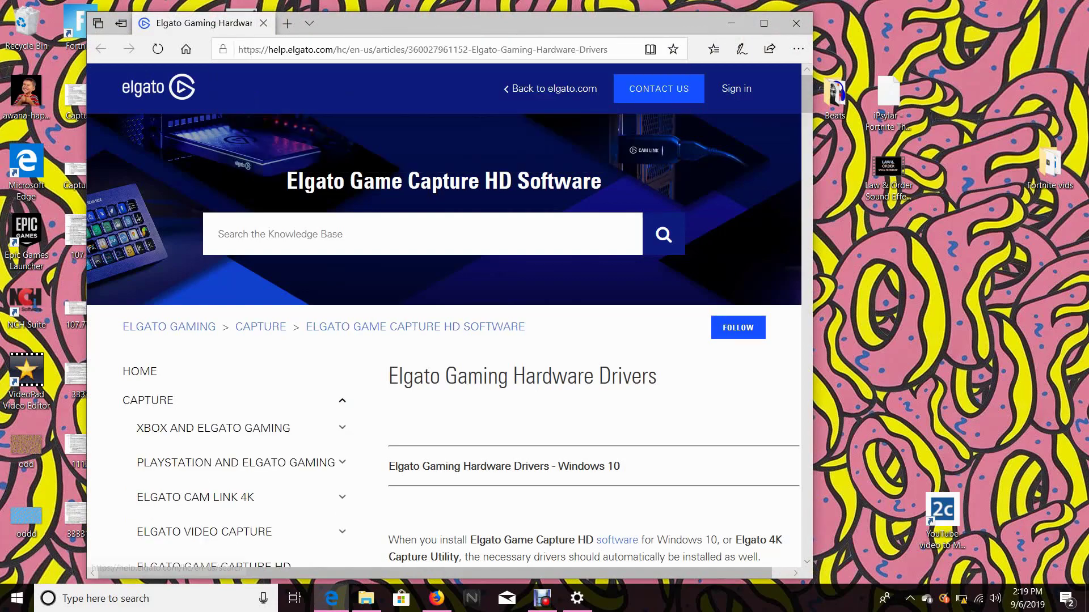
{"action": "left_click", "coordinate": [764, 23]}
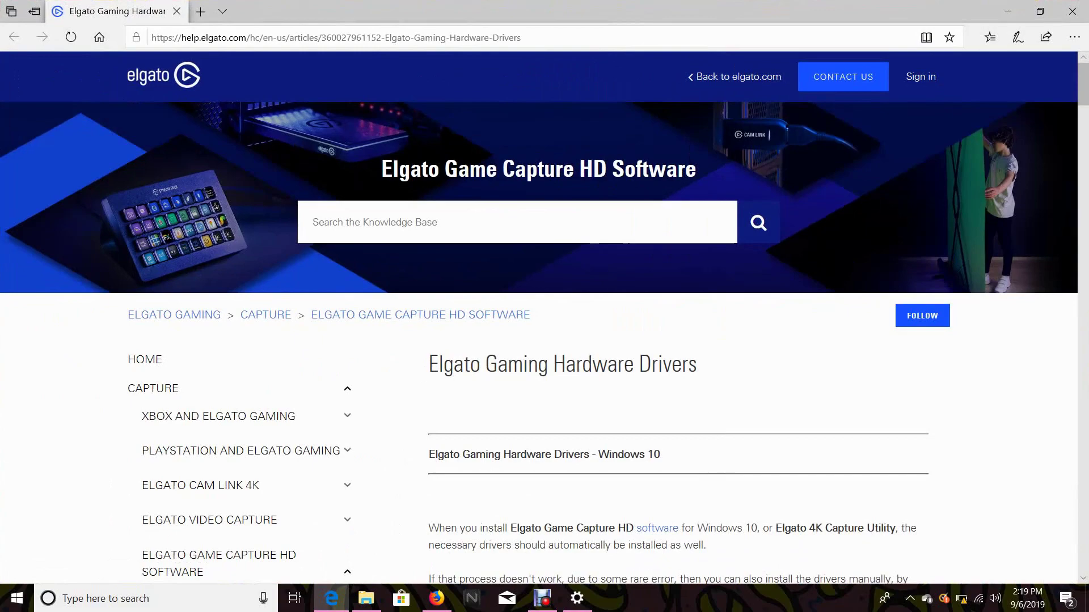
Scroll down the article, highlighting and then clearing an introductory paragraph
{"action": "scroll", "coordinate": [482, 315], "scroll_direction": "down", "scroll_amount": 4}
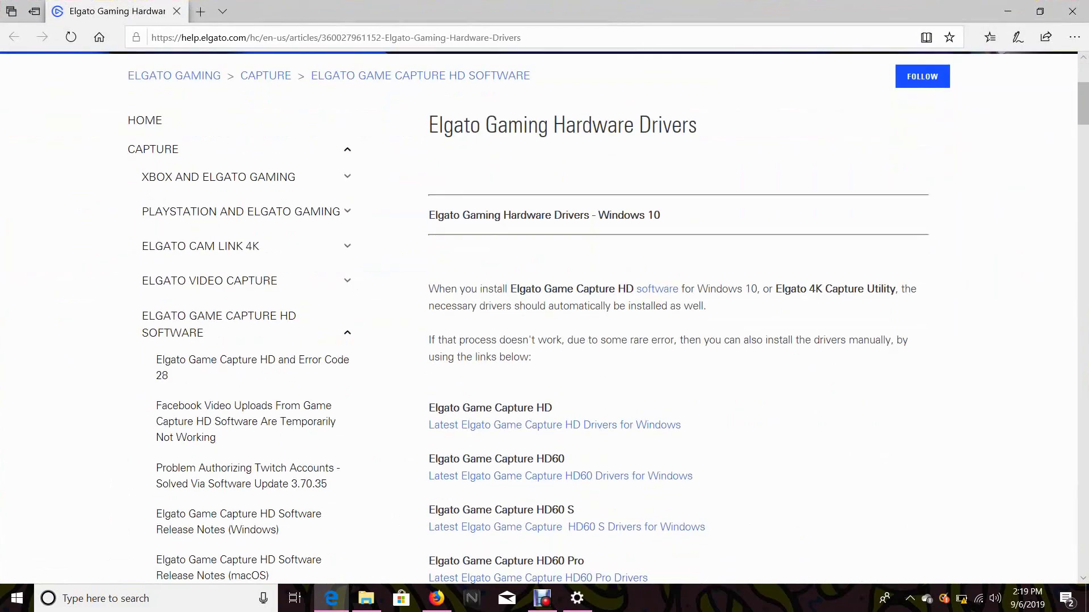
{"action": "scroll", "coordinate": [528, 314], "scroll_direction": "down", "scroll_amount": 2}
{"action": "left_click_drag", "start_coordinate": [511, 209], "coordinate": [708, 225]}
{"action": "left_click", "coordinate": [707, 226]}
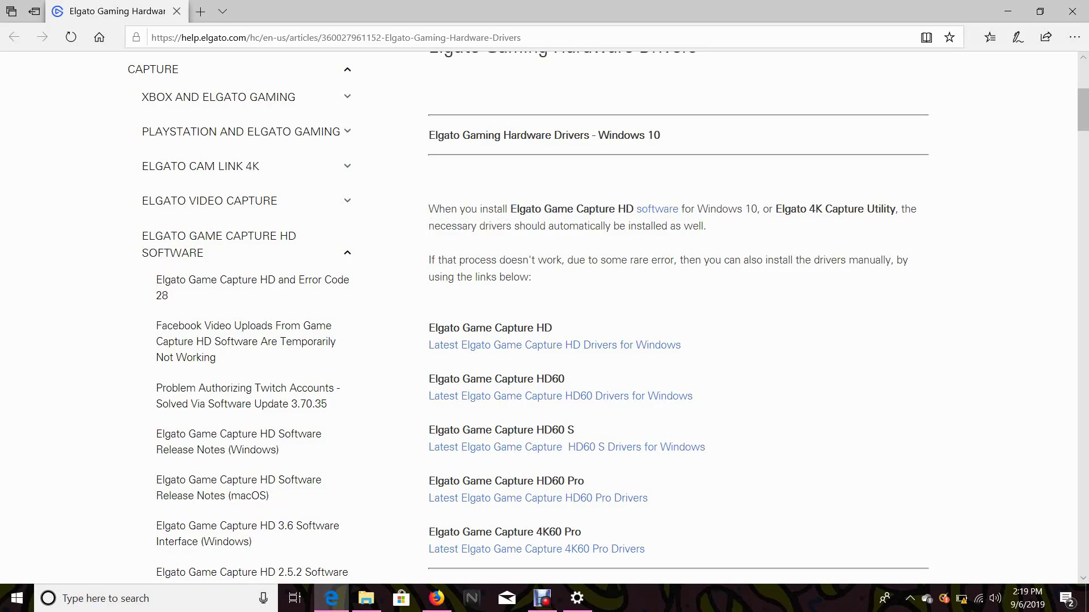
Scroll to the Windows driver list and highlight the HD60 and HD60 S model headings
{"action": "scroll", "coordinate": [544, 317], "scroll_direction": "down", "scroll_amount": 3}
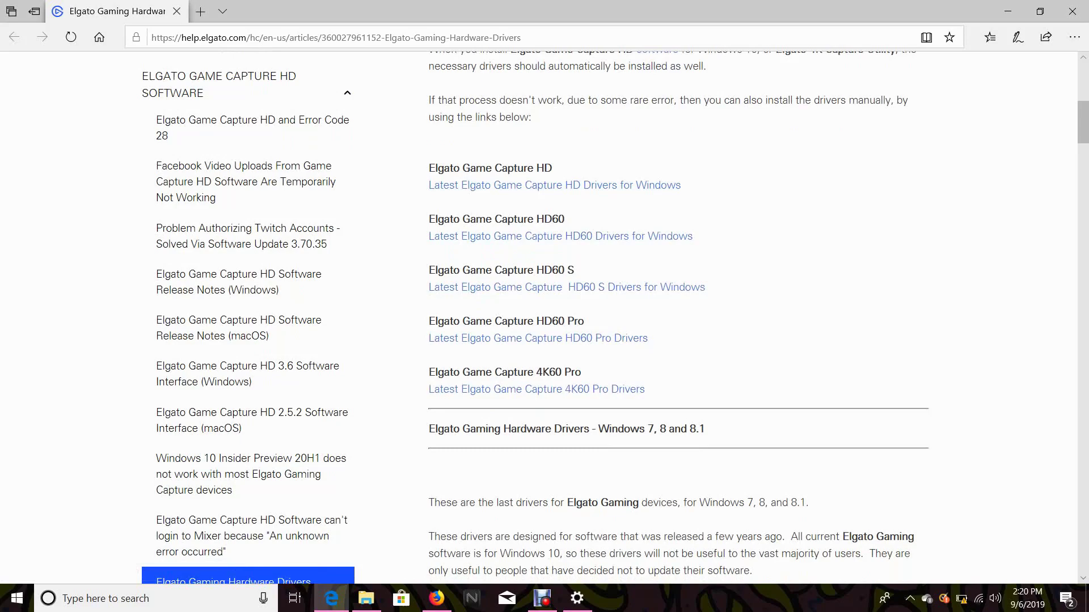
{"action": "left_click_drag", "start_coordinate": [460, 218], "coordinate": [428, 219]}
{"action": "left_click_drag", "start_coordinate": [523, 270], "coordinate": [574, 270]}
{"action": "left_click", "coordinate": [544, 219]}
{"action": "left_click_drag", "start_coordinate": [543, 219], "coordinate": [565, 219]}
{"action": "left_click_drag", "start_coordinate": [543, 270], "coordinate": [429, 250]}
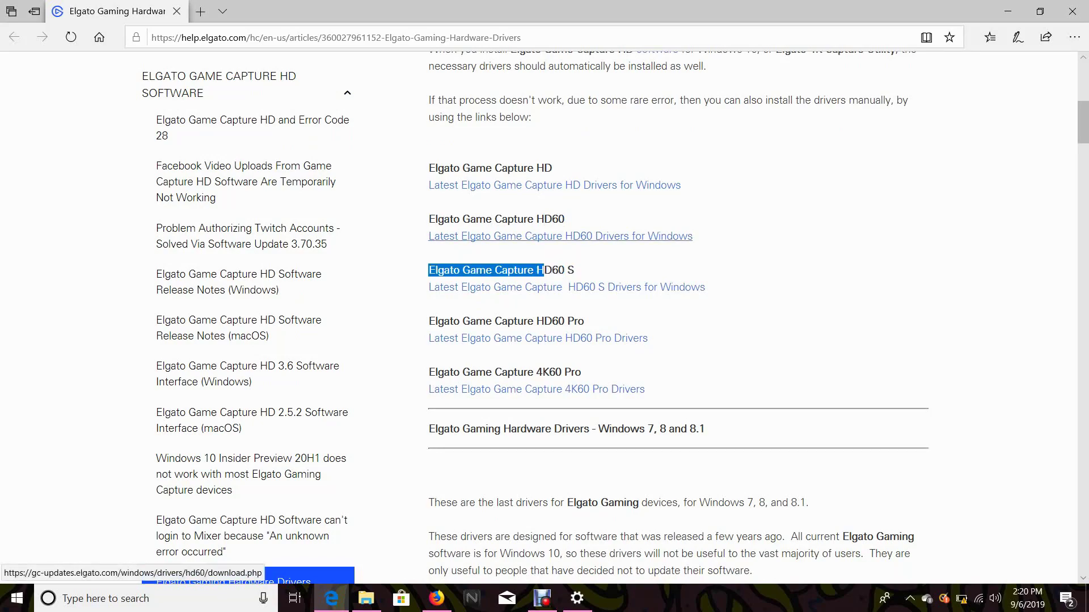
{"action": "mouse_move", "coordinate": [551, 270]}
{"action": "left_mouse_down"}
{"action": "mouse_move", "coordinate": [574, 270]}
{"action": "mouse_move", "coordinate": [533, 270]}
{"action": "left_mouse_up"}
{"action": "left_click", "coordinate": [533, 270]}
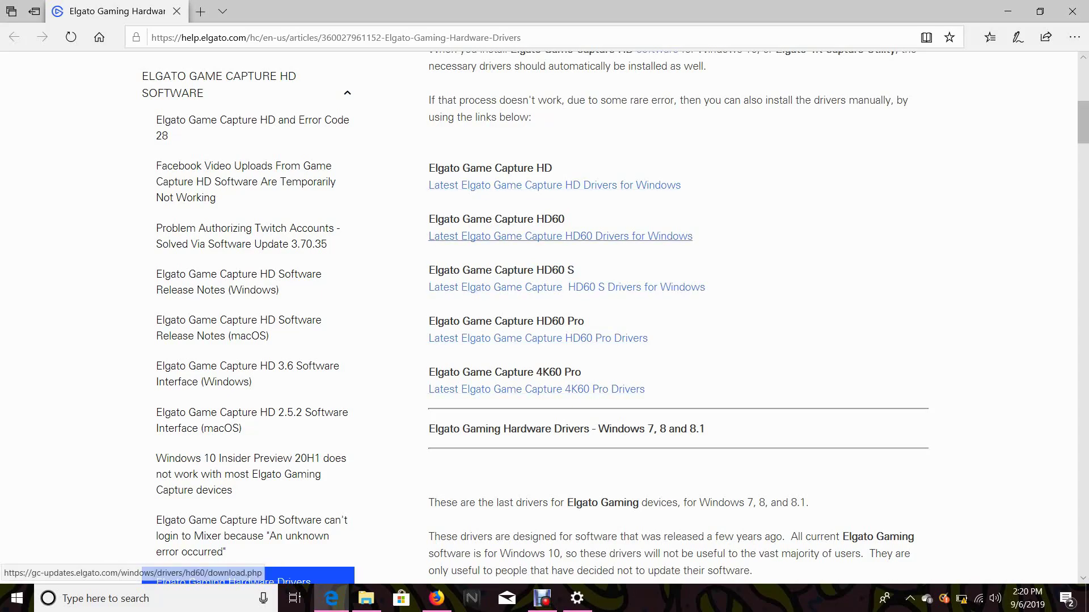
Download Game_Capture_HD60_2.1.1.5a.exe from the latest HD60 Windows drivers link, then minimize Edge
{"action": "left_click", "coordinate": [560, 236]}
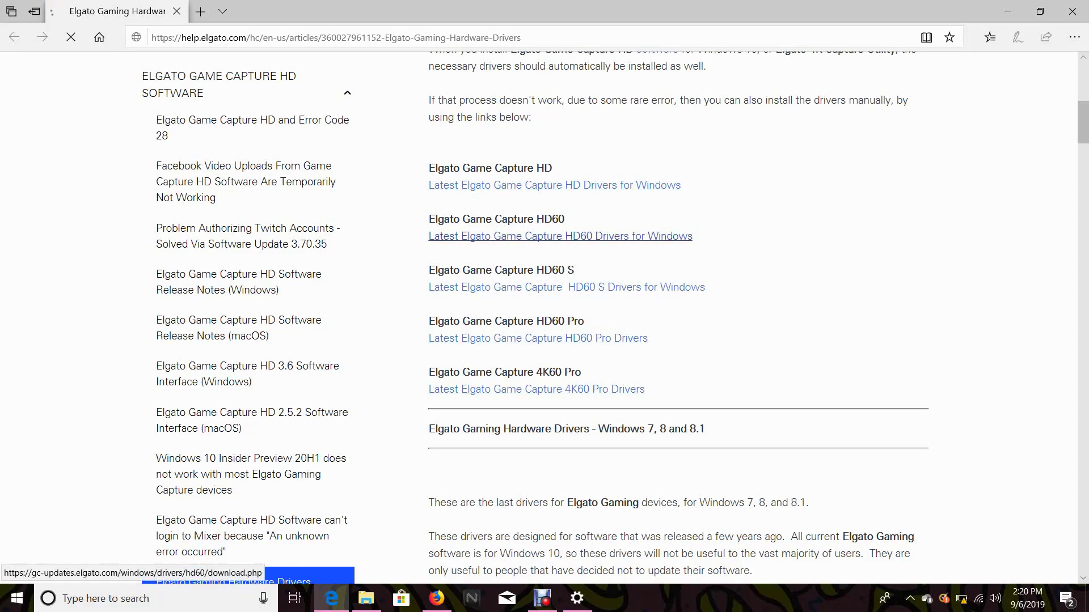
{"action": "left_click", "coordinate": [1040, 12]}
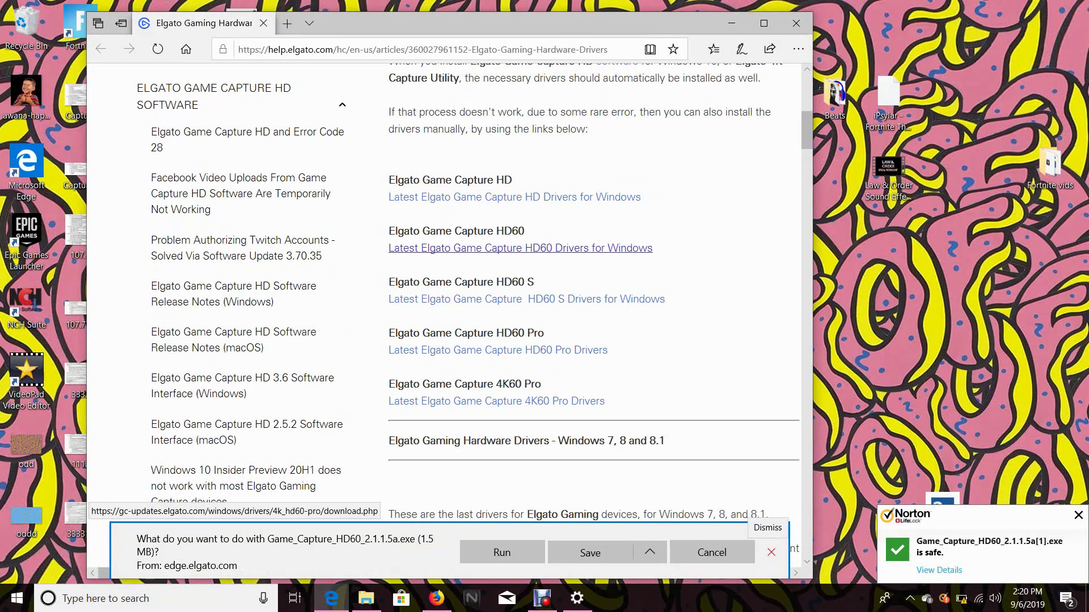
{"action": "left_click", "coordinate": [771, 553]}
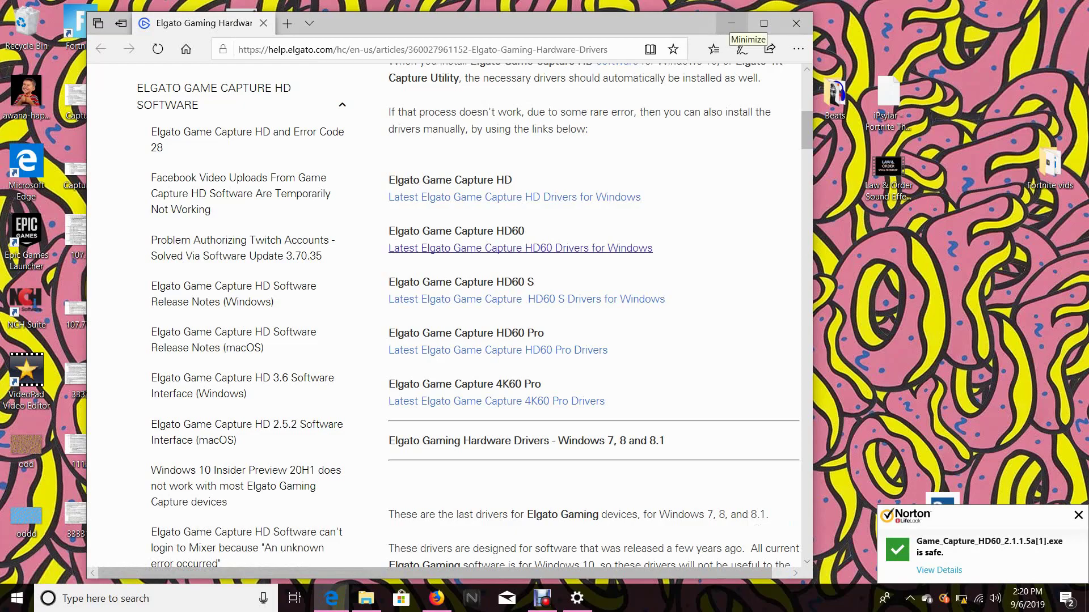
{"action": "left_click", "coordinate": [732, 24]}
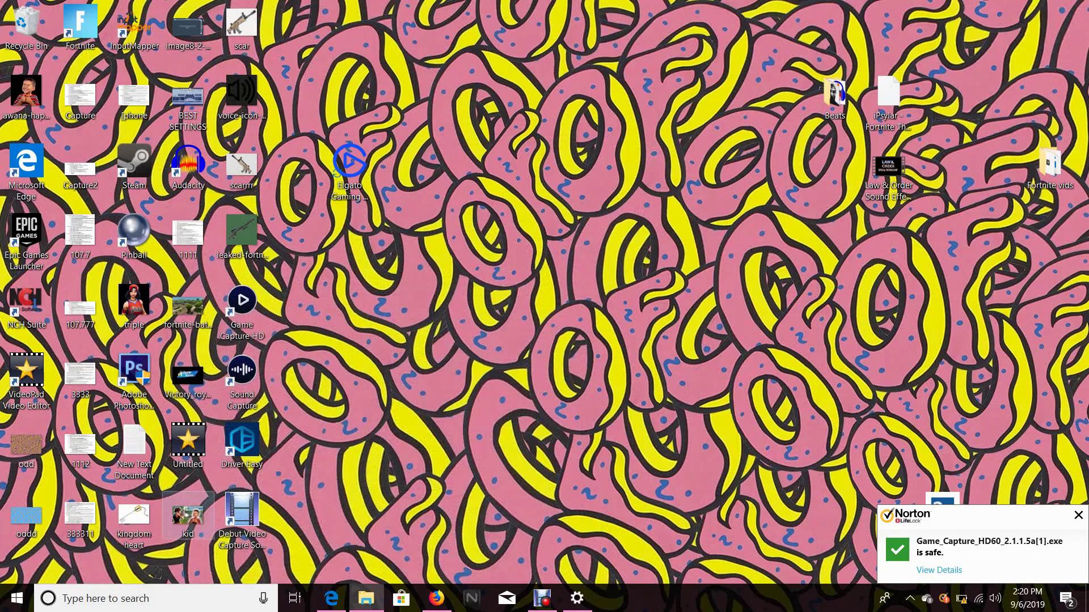
Reopen Bluetooth & other devices settings and select Game Capture HD60 under Other devices
{"action": "left_click", "coordinate": [17, 598]}
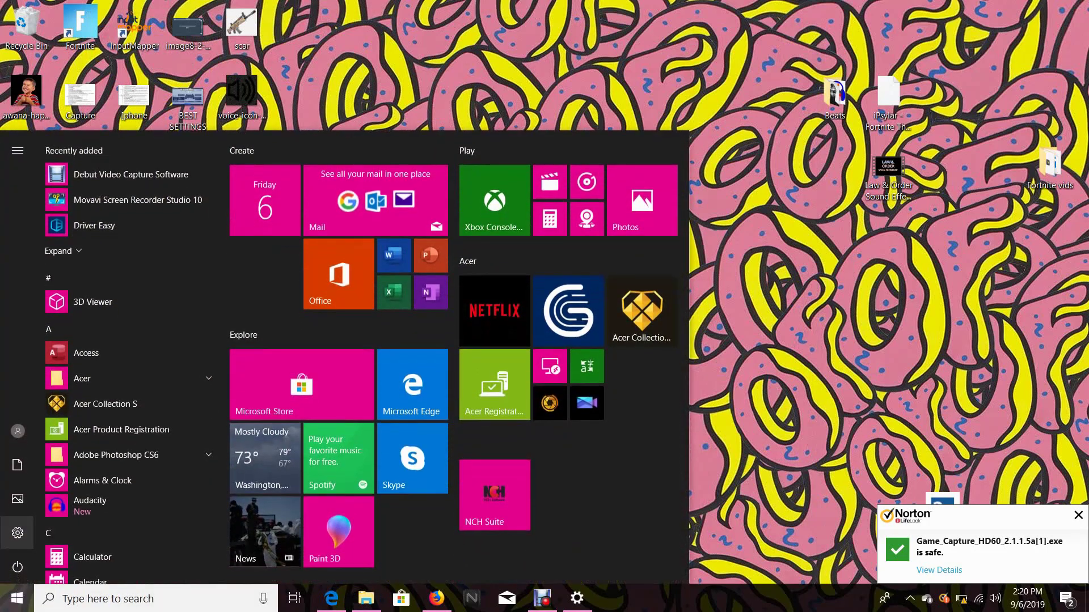
{"action": "left_click", "coordinate": [18, 533]}
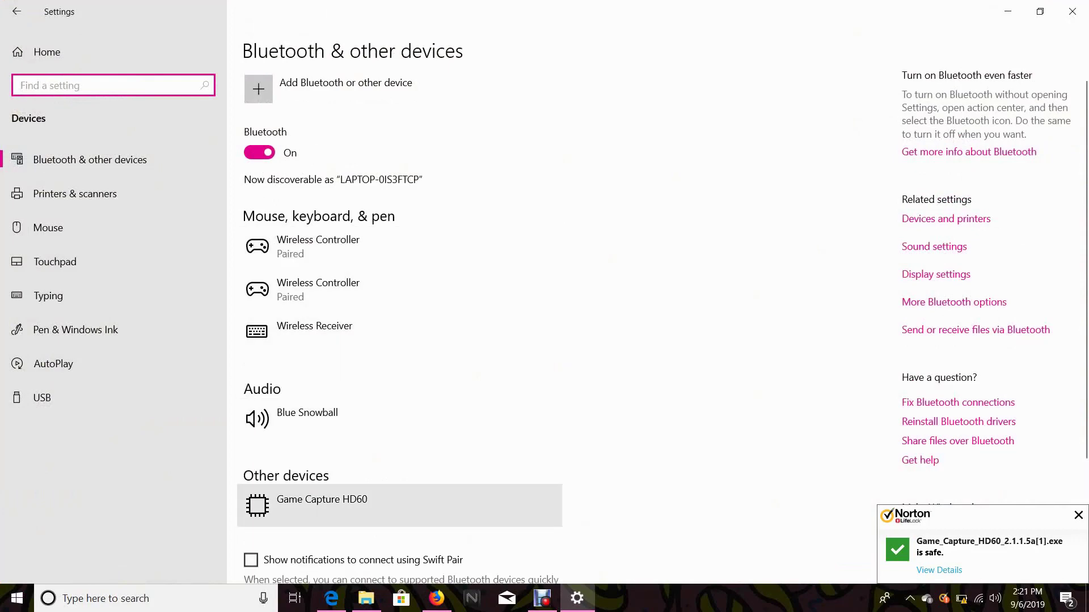
{"action": "scroll", "coordinate": [340, 505], "scroll_direction": "down", "scroll_amount": 2}
{"action": "left_click", "coordinate": [340, 419]}
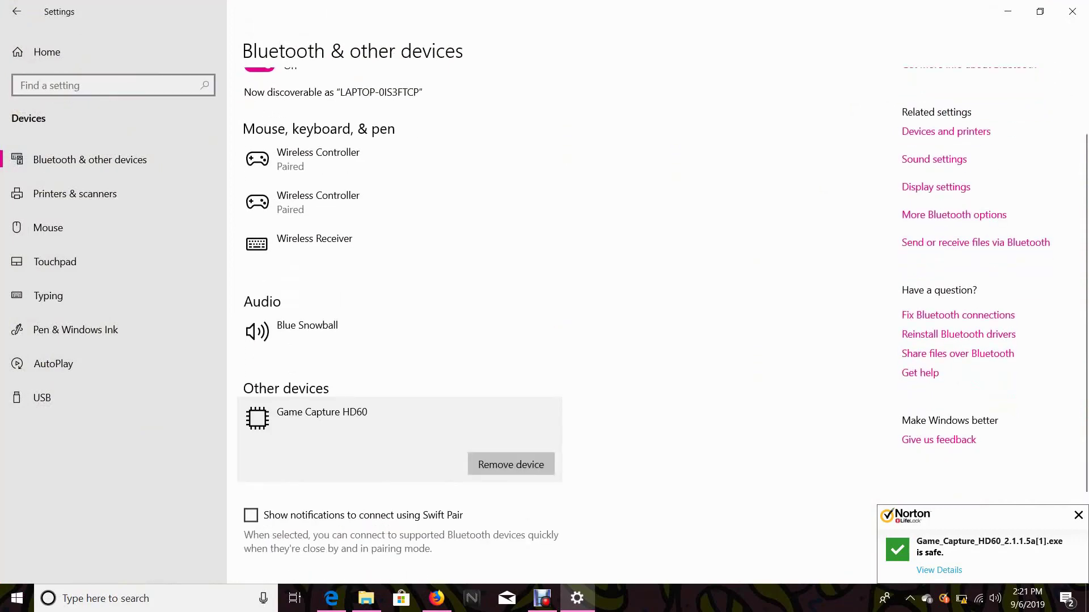